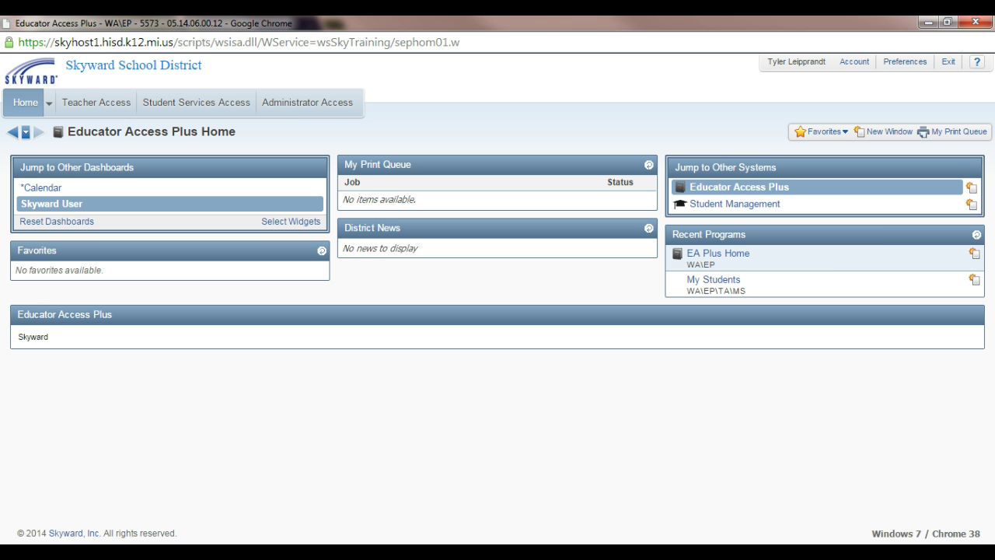
- Open the gradebook of the period 2 Cosmetology class, COS / 1PM
left_click(83, 106)
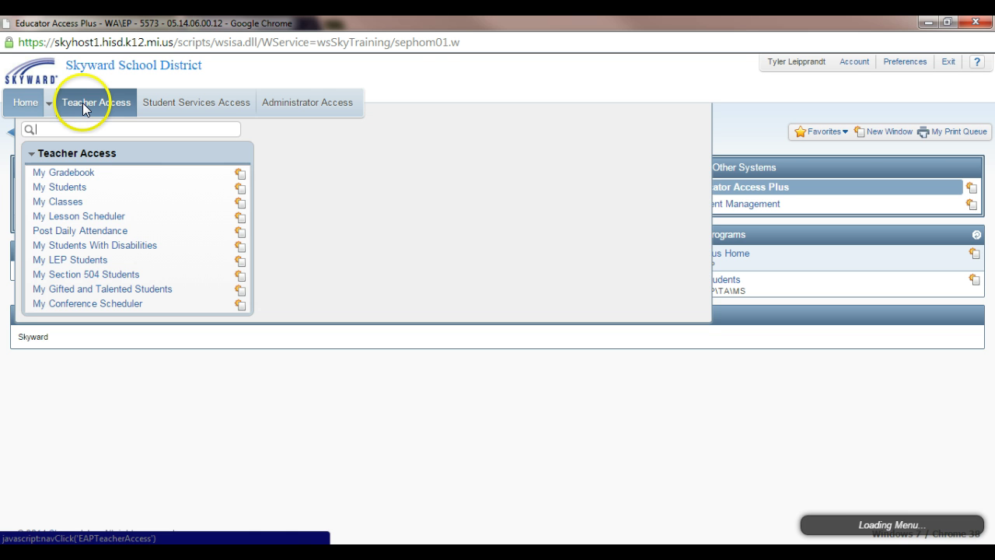
left_click(83, 173)
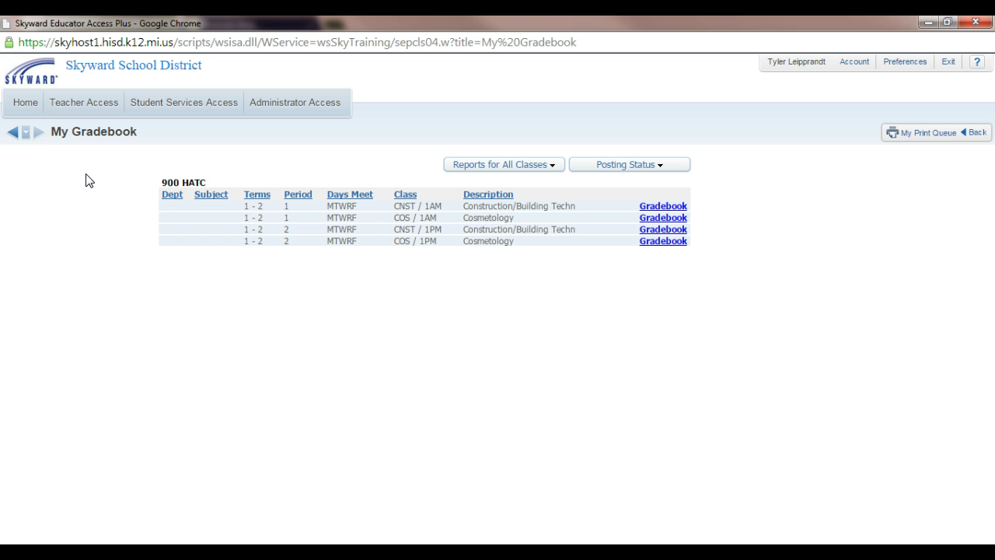
left_click(676, 242)
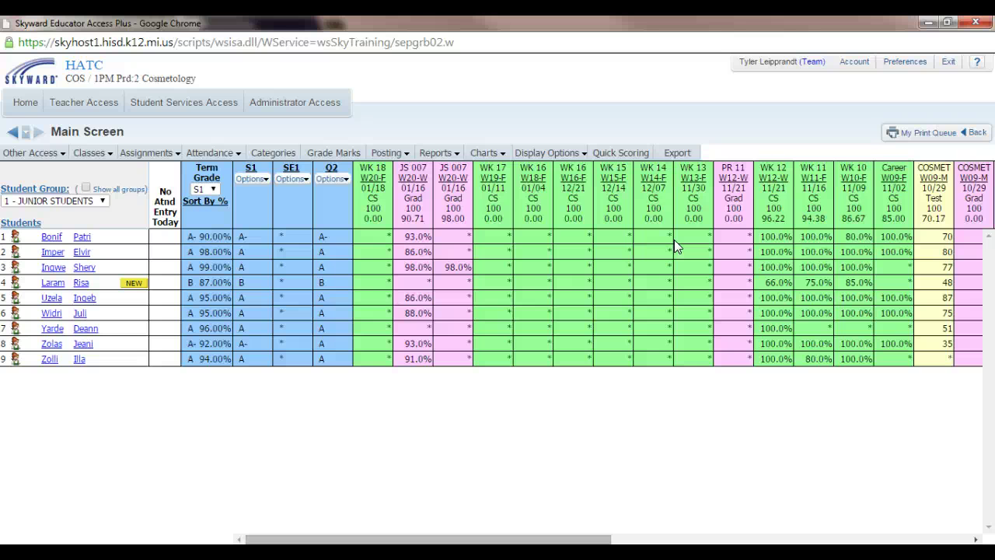
left_click(510, 294)
- Add a new assignment to the class with the description "Math Test"
left_click(149, 153)
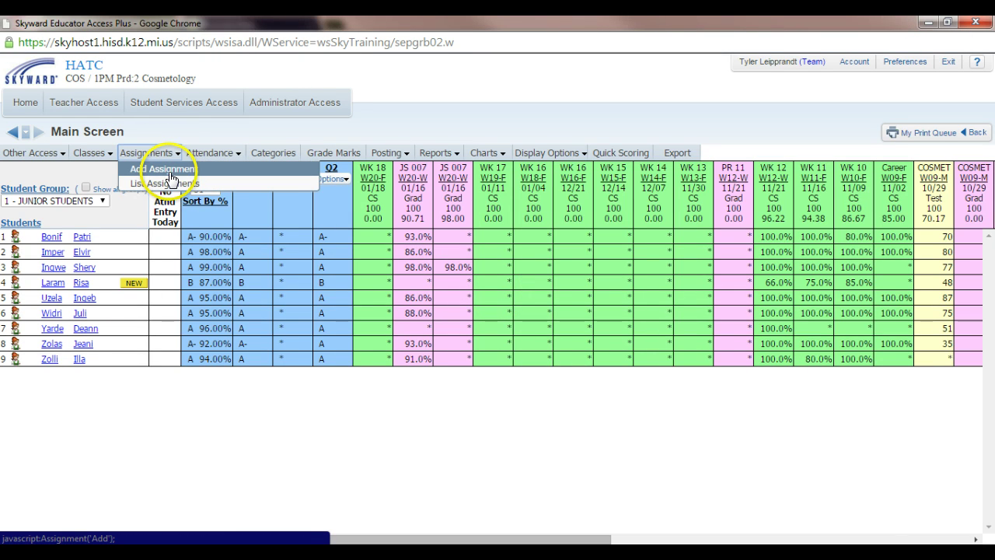
left_click(164, 168)
left_click(311, 192)
type("Math Test")
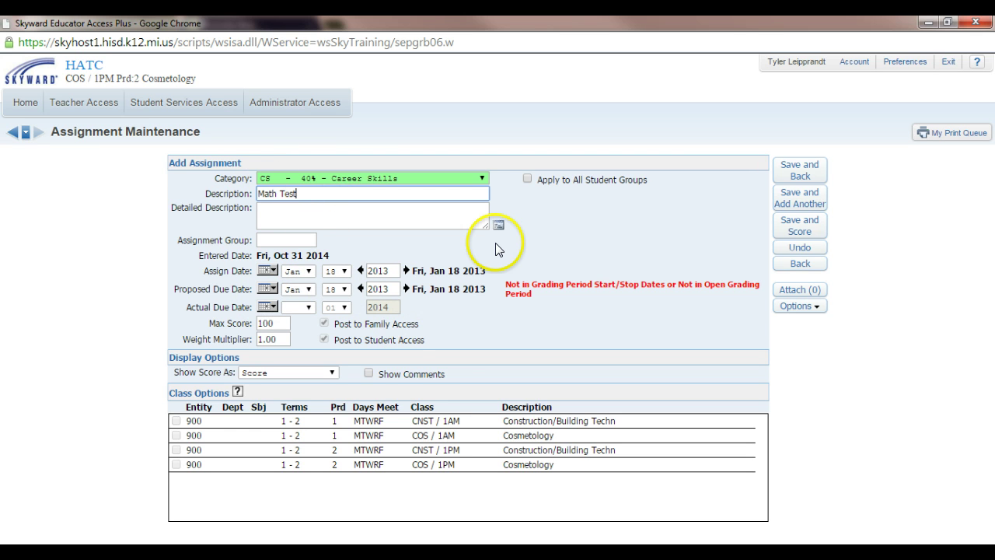
- Start creating an online assignment from the Math Test assignment
left_click(808, 306)
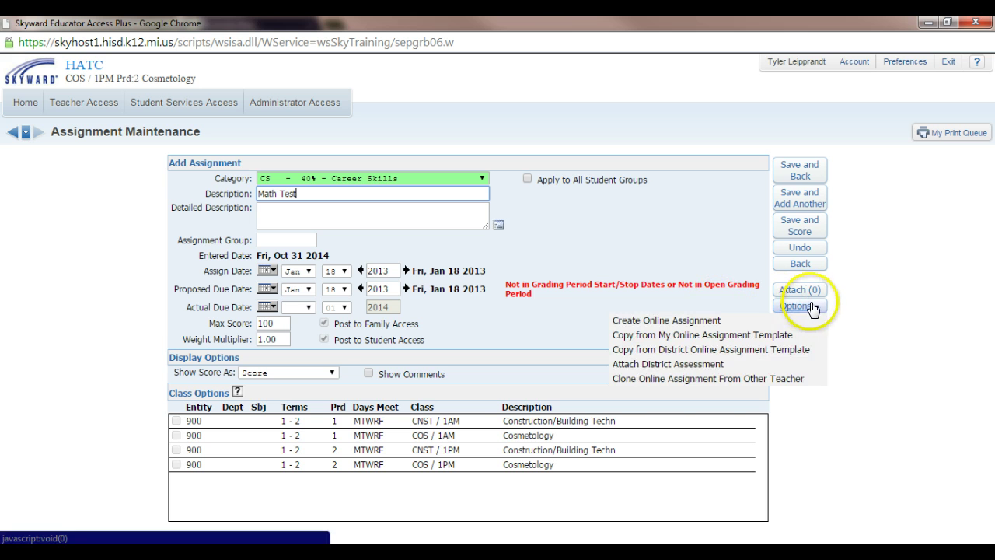
left_click(810, 307)
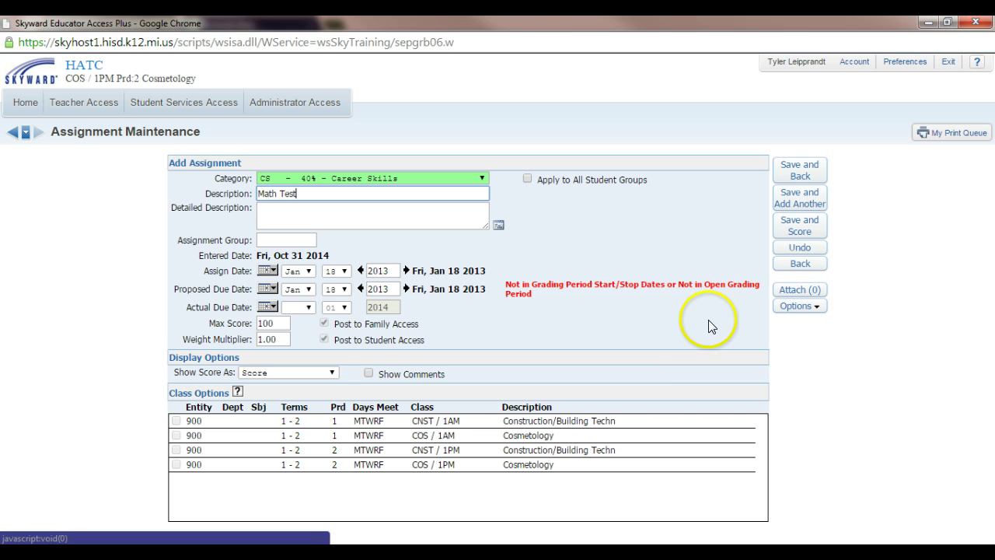
left_click(805, 307)
left_click(681, 321)
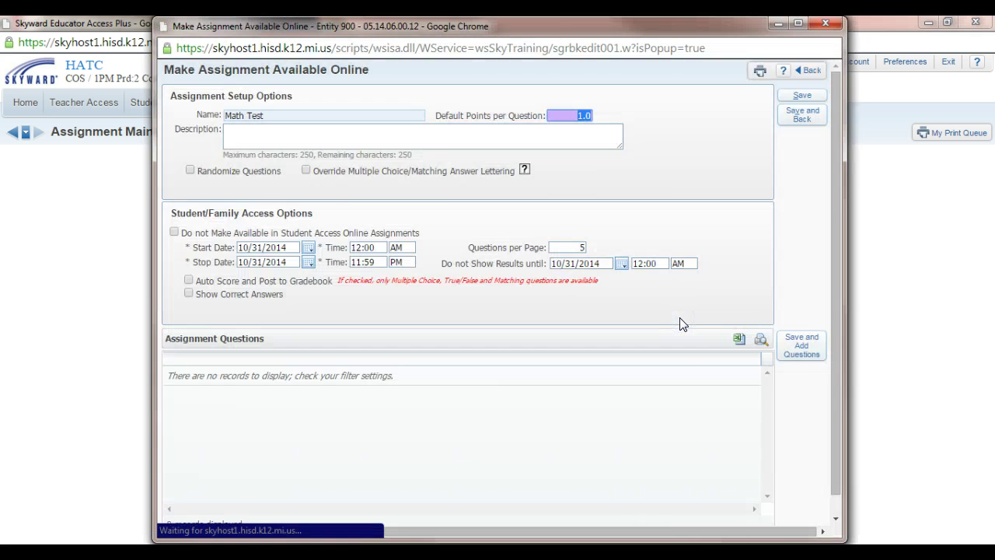
- Enable Randomize Questions in the online assignment's setup options
left_click(290, 119)
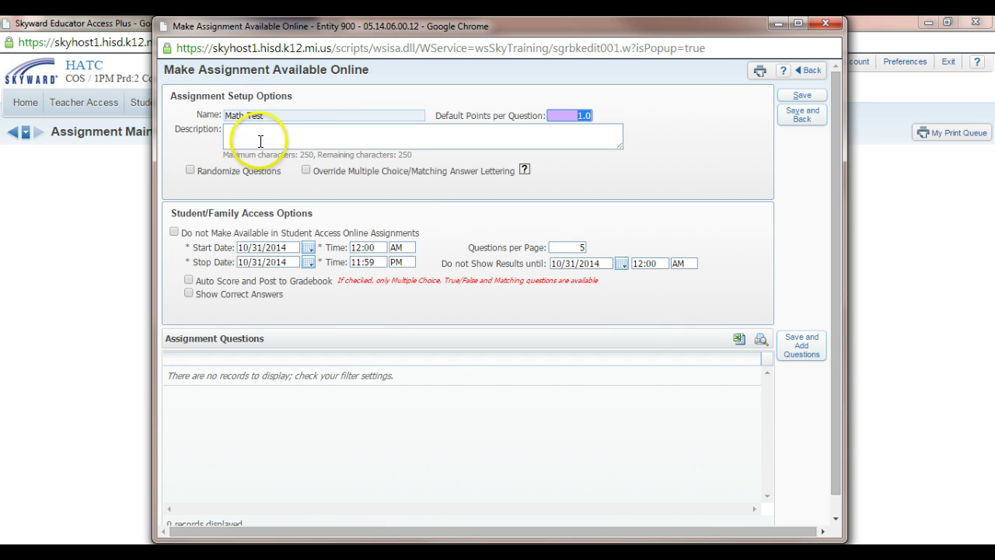
left_click(260, 138)
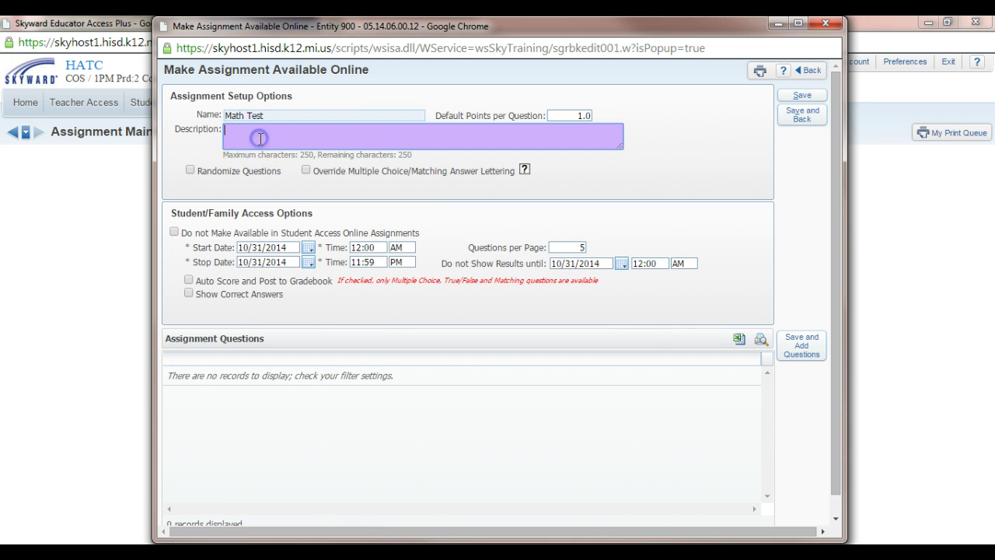
left_click(603, 115)
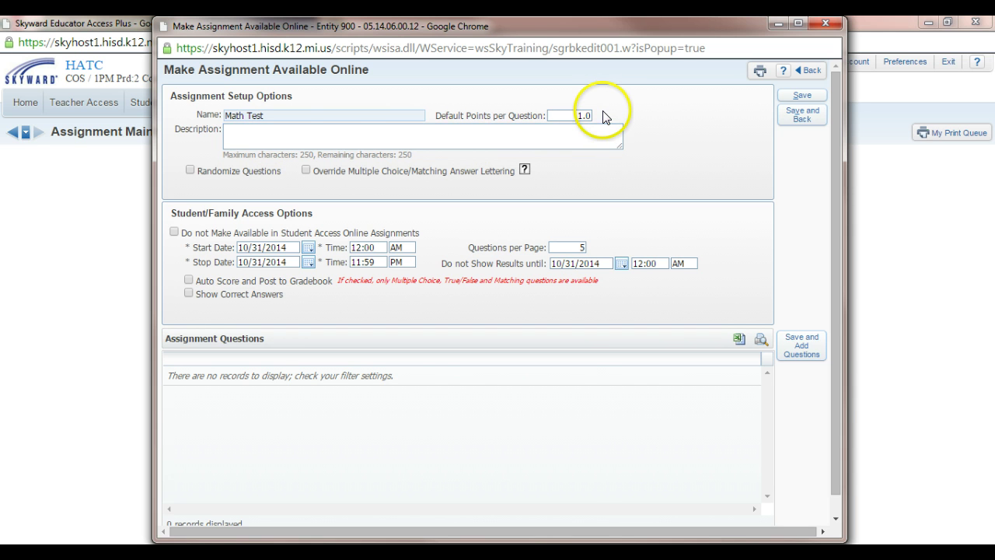
left_click(190, 171)
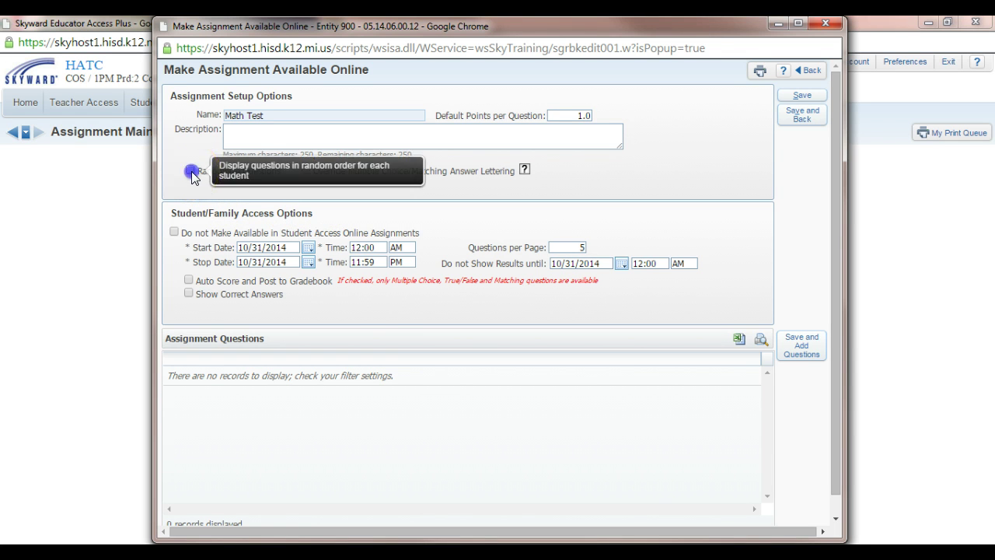
- Set the online assignment to 3 questions per page and enable Auto Score and Post to Gradebook
double_click(568, 246)
type("3")
left_click(606, 249)
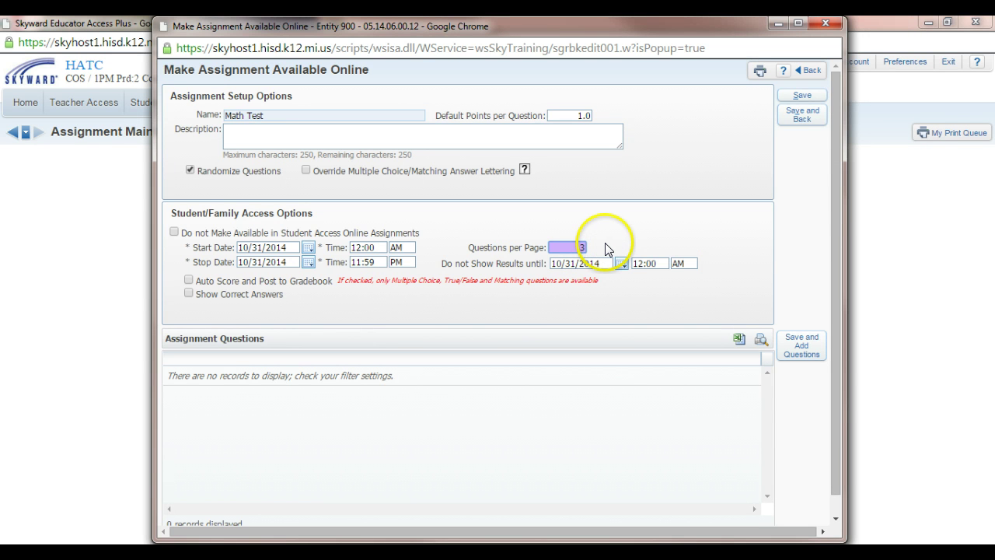
left_click(485, 247)
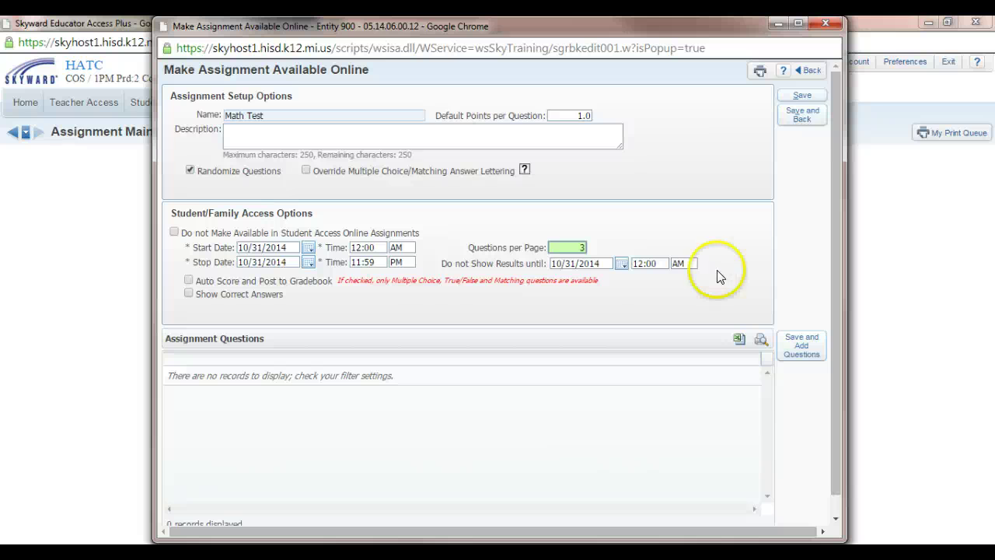
left_click(194, 280)
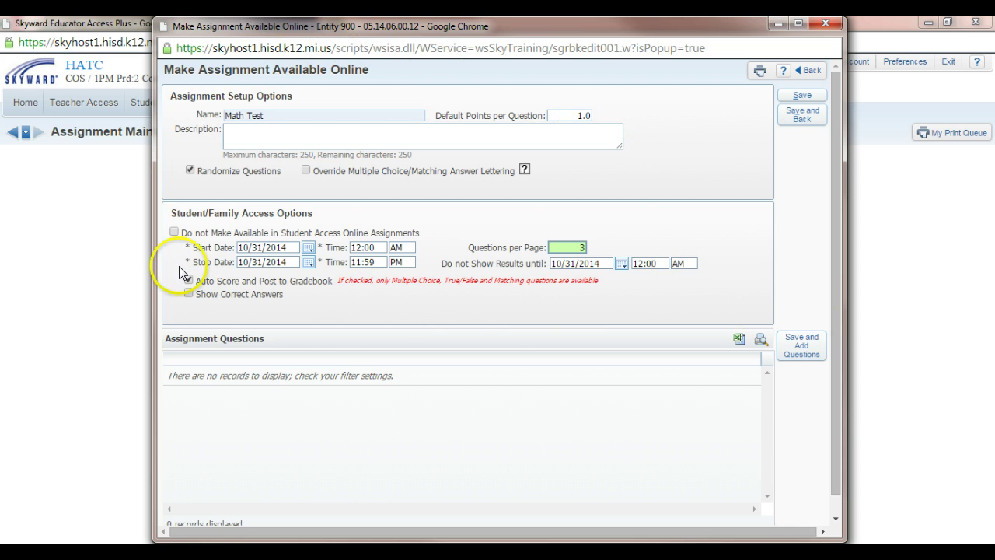
- Save the assignment setup and add a multiple-choice question reading "The square root of 25 is?"
left_click(803, 351)
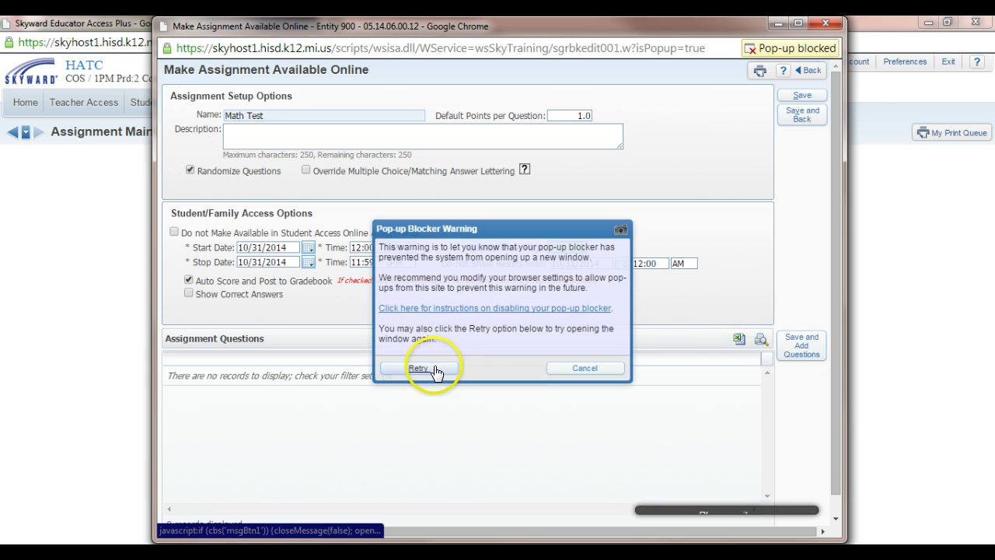
left_click(424, 370)
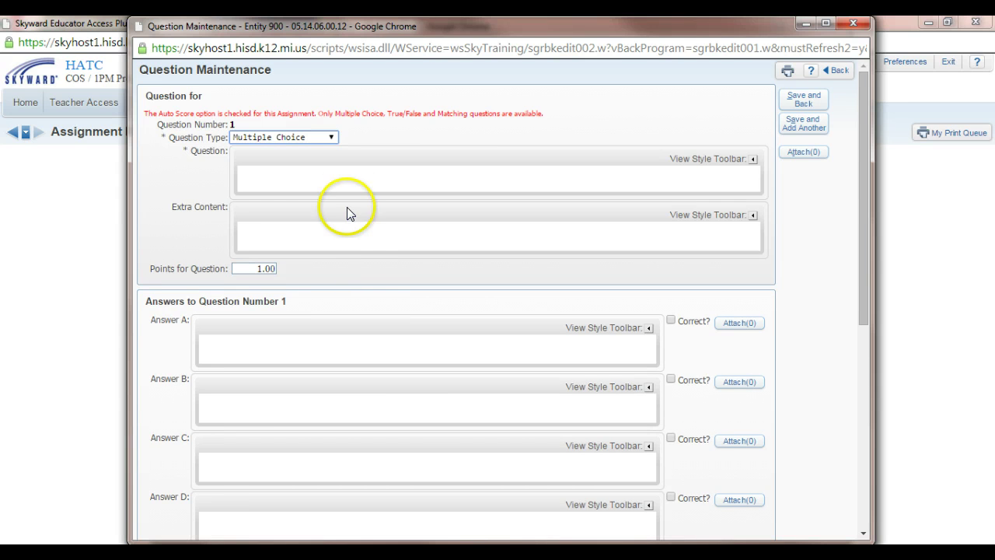
left_click(349, 180)
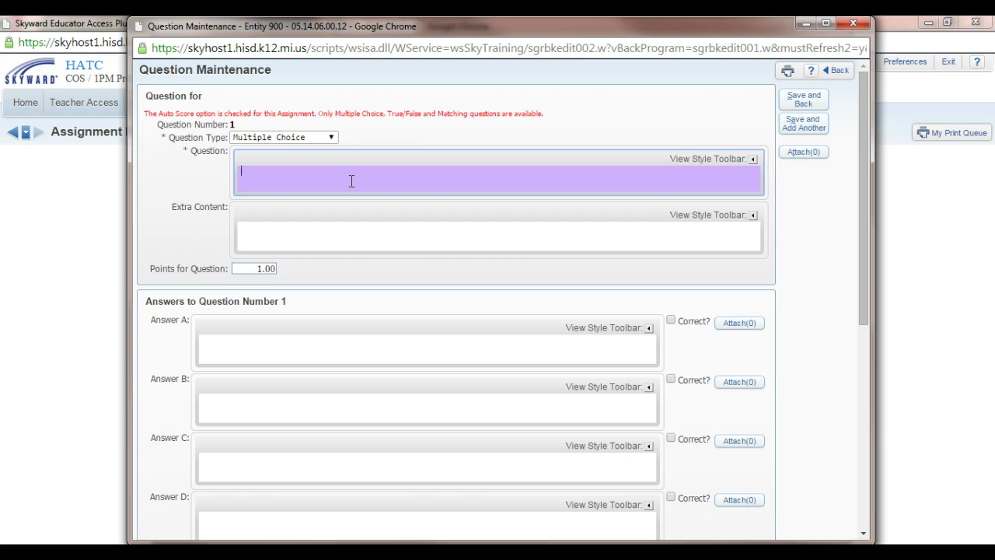
type("The square root of 25")
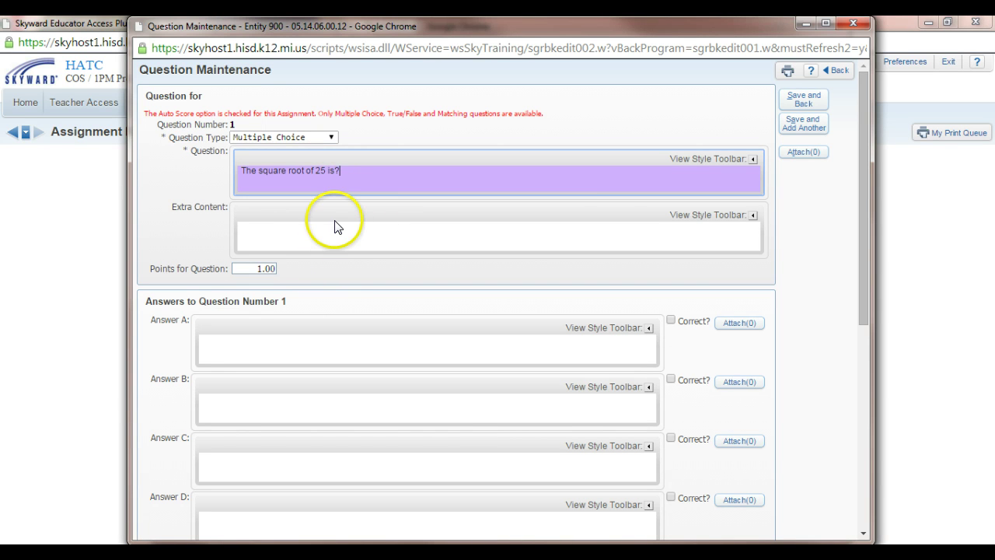
- View the text styling options available for the question field and collapse them again
left_click(753, 160)
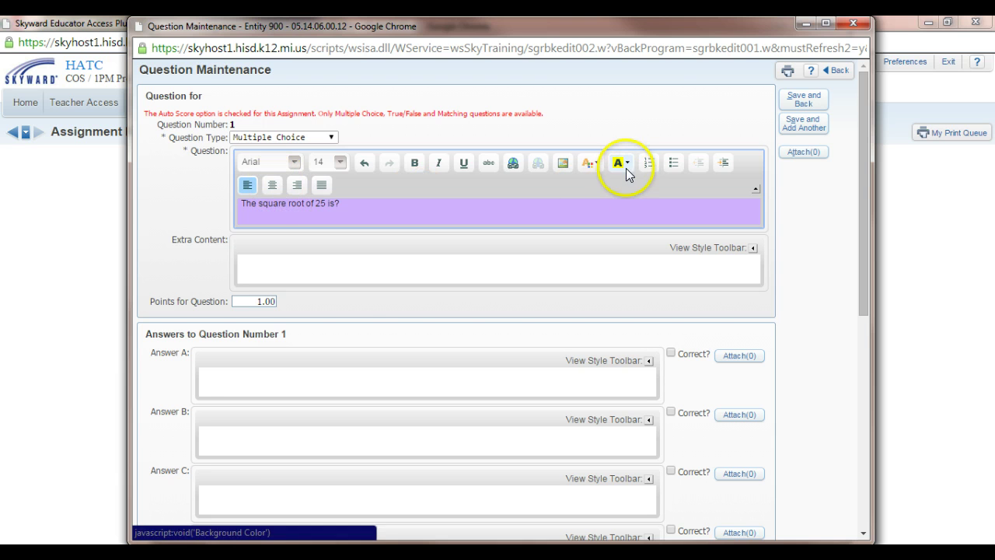
left_click(762, 209)
left_click(755, 189)
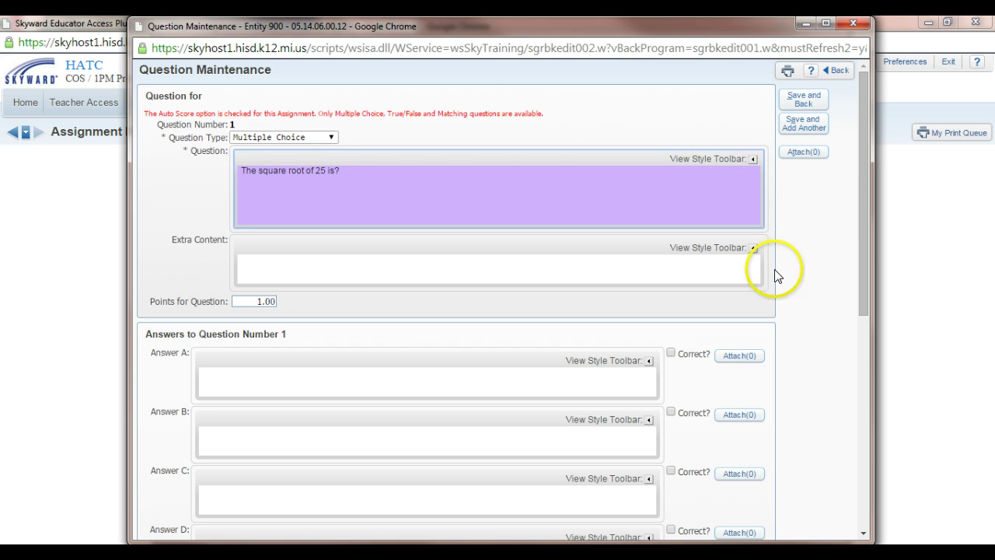
- Fill in answers A to D of the multiple-choice question with 100, 50, 25 and 5
scroll(614, 353, "down", 1)
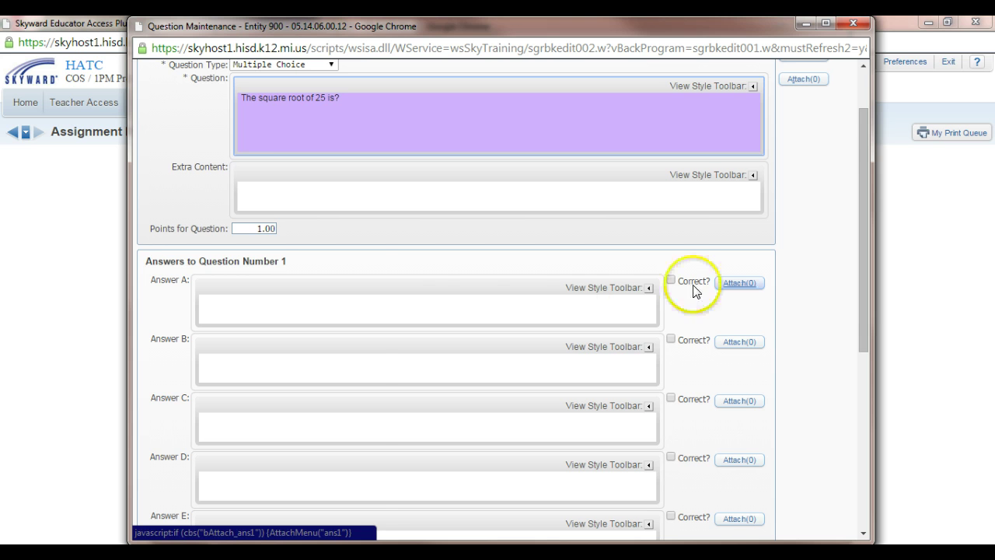
left_click(381, 253)
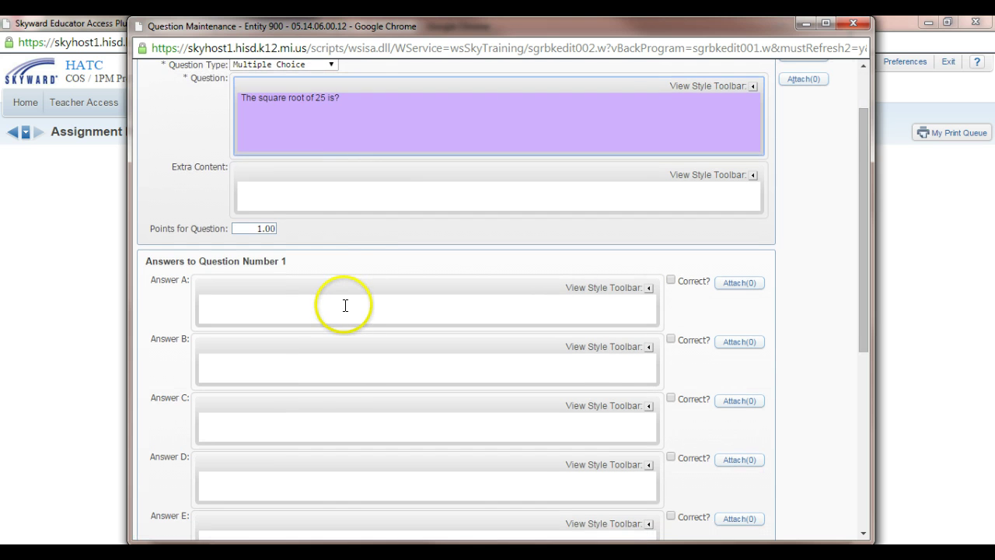
left_click(345, 305)
type("100")
key("Tab")
key("Tab")
key("Tab")
type("50")
key("Tab")
key("Tab")
key("Tab")
type("25")
key("Tab")
key("Tab")
key("Tab")
type("6")
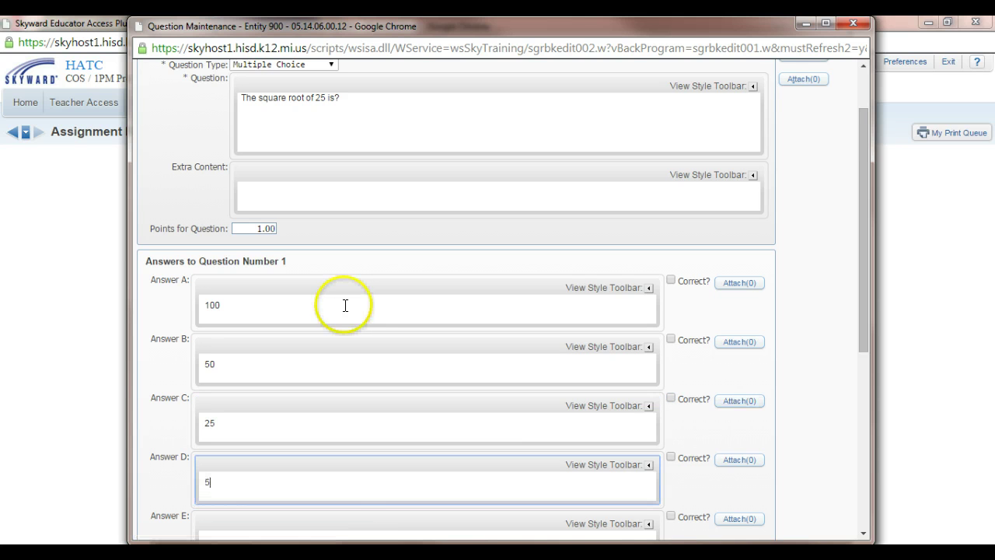
- Mark answer D as correct, save the question and start another one
scroll(544, 334, "down", 1)
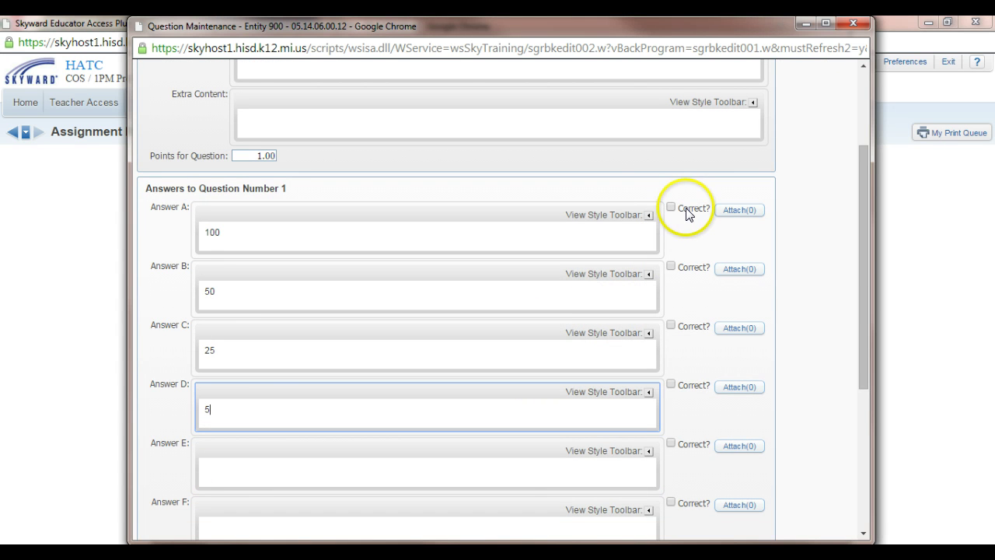
left_click(672, 384)
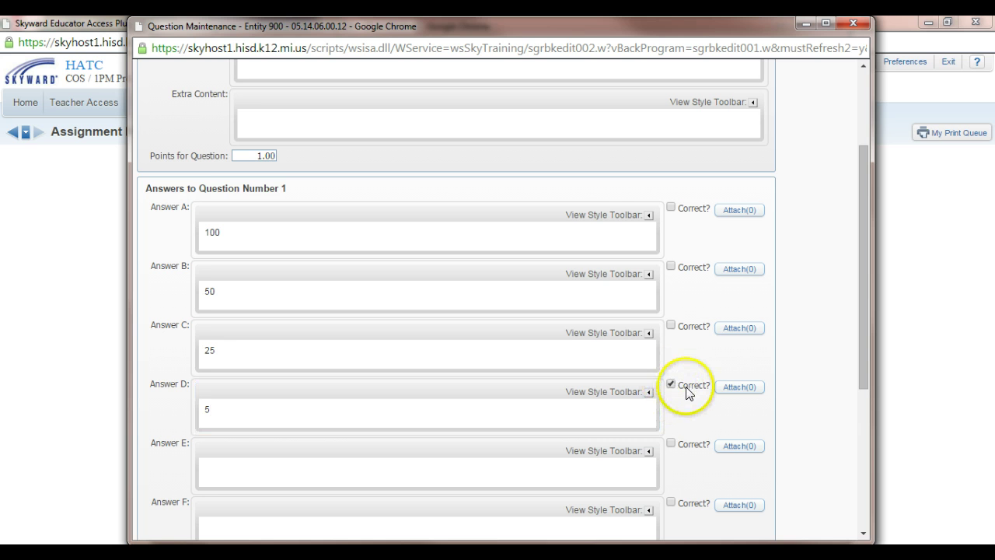
scroll(694, 388, "down", 3)
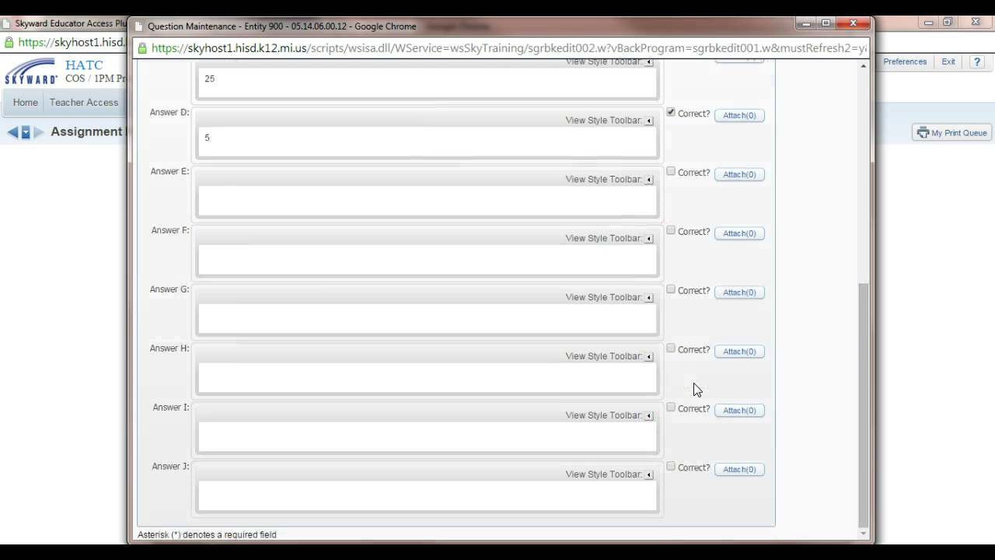
scroll(695, 389, "up", 5)
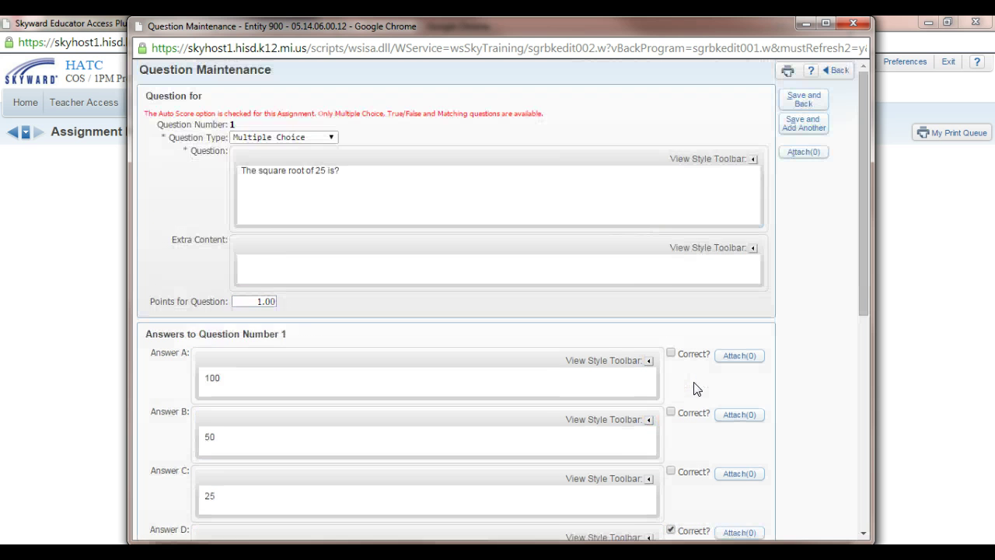
left_click(805, 124)
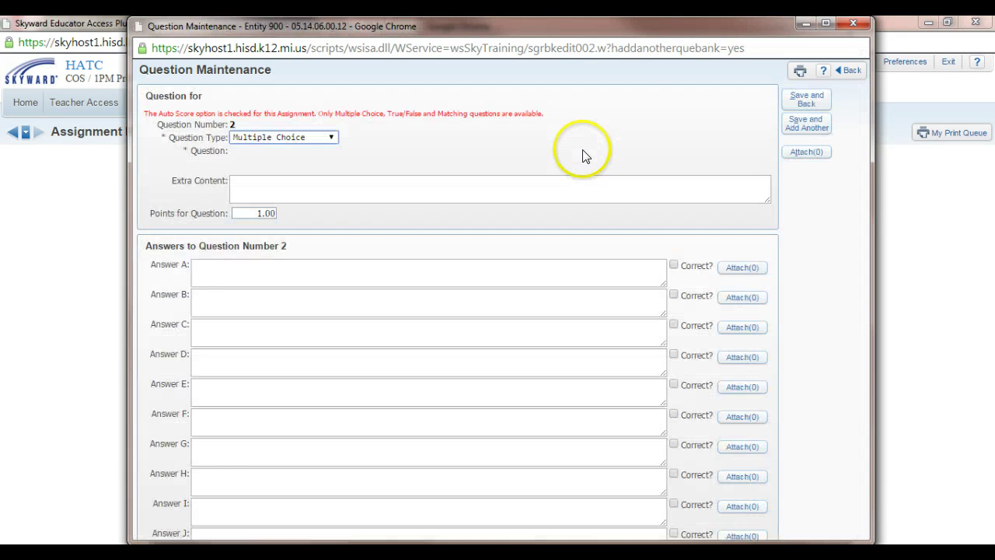
- Create the True/False question "The earth is flat?" with False as the correct answer, save it and start another
left_click(290, 137)
left_click(278, 159)
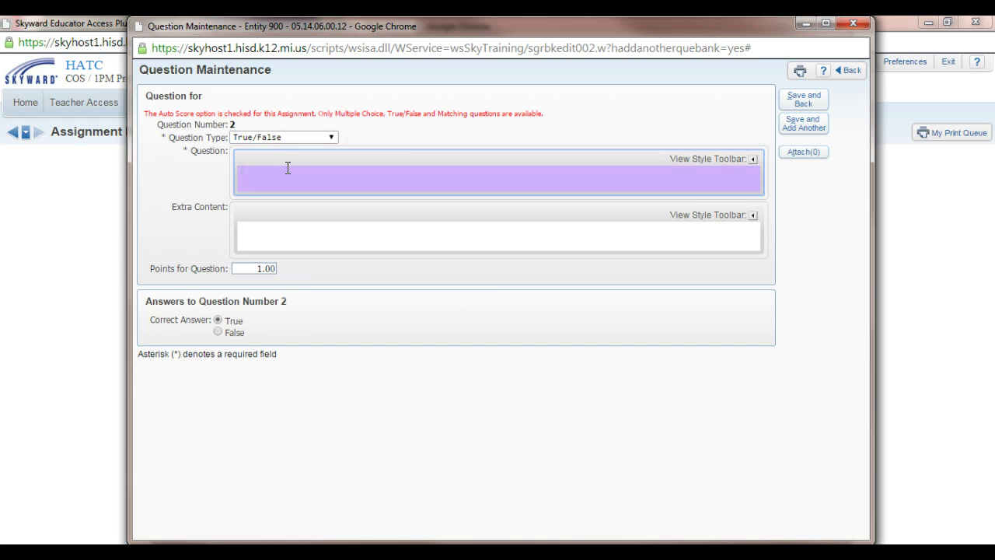
type("The earth is flat?")
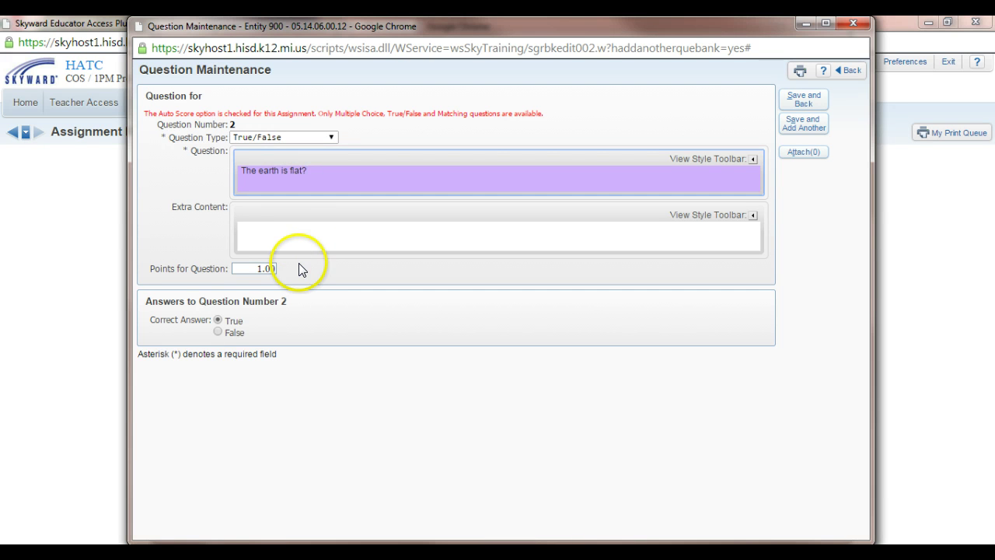
left_click(217, 332)
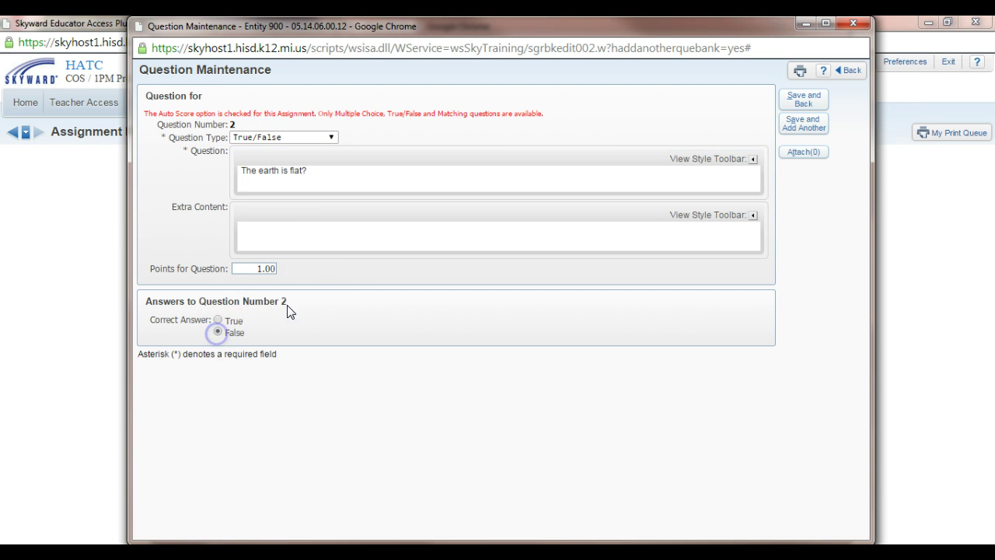
left_click(804, 127)
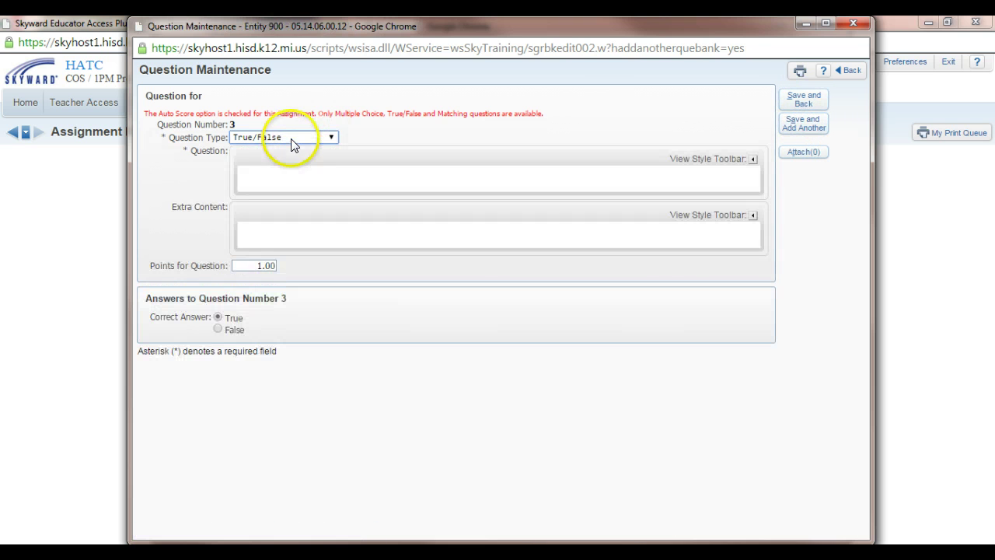
- Set the question type to Matching and fill in choice 1 as "Prime" and match A as "Has only 2 factors"
left_click(294, 138)
left_click(287, 170)
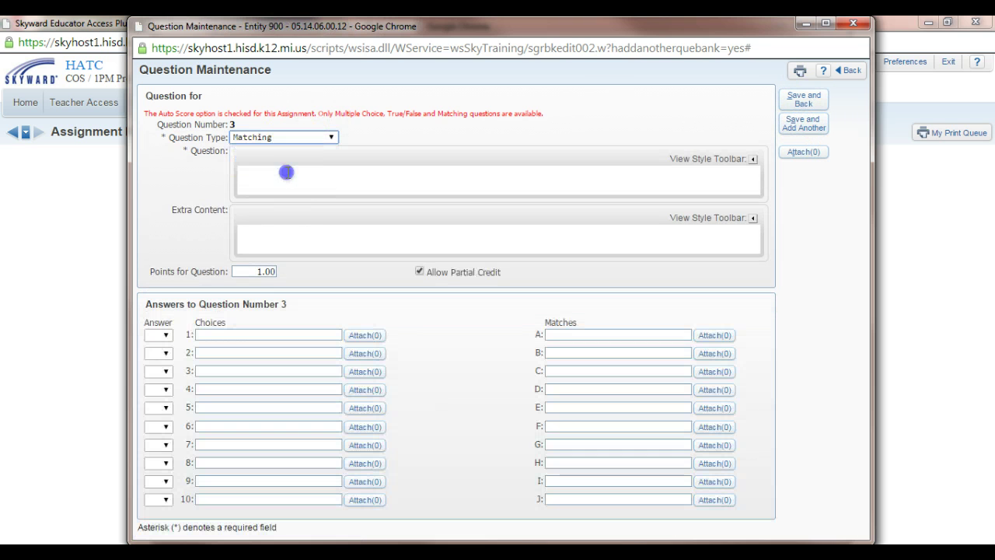
left_click(263, 334)
type("Prime")
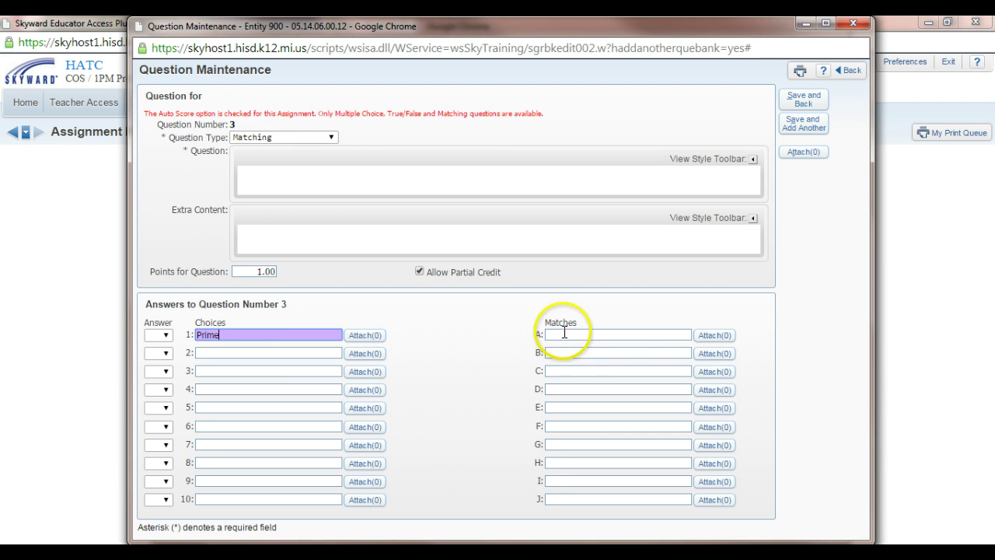
left_click(613, 332)
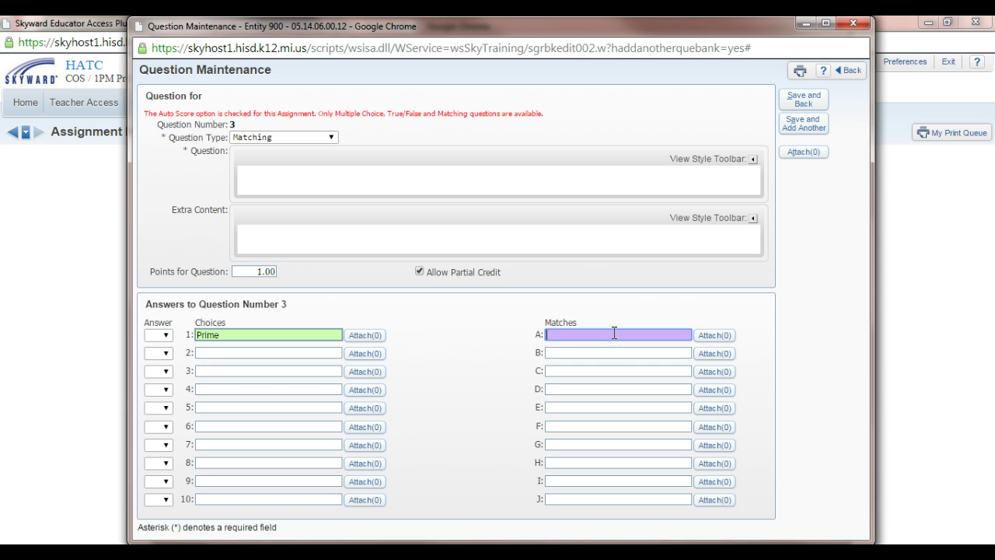
type("Has only 2 factors")
- Fill in choice 2 as "Composite" and match B as "Has more than 2 factors"
left_click(280, 352)
type("Composite")
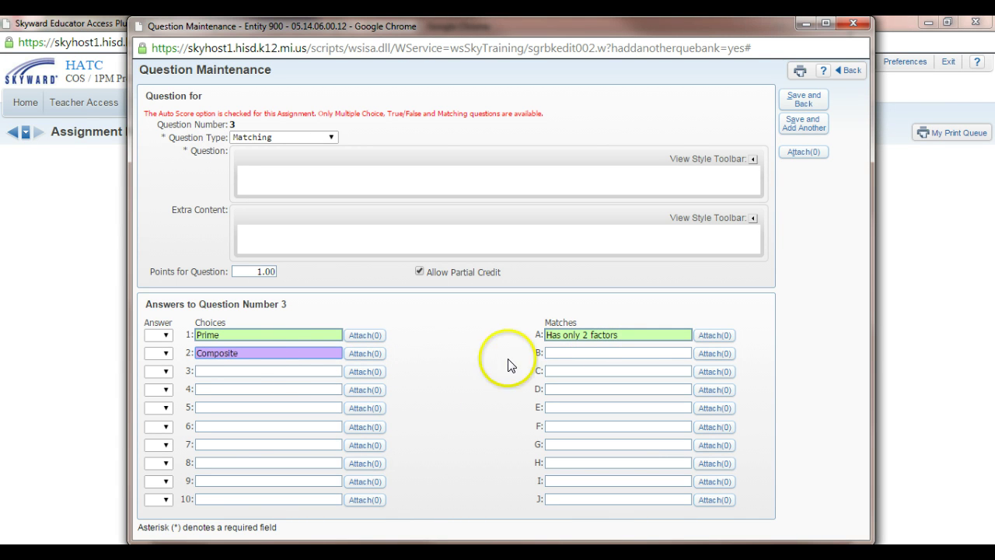
left_click(584, 353)
type("Has more than 2 factors")
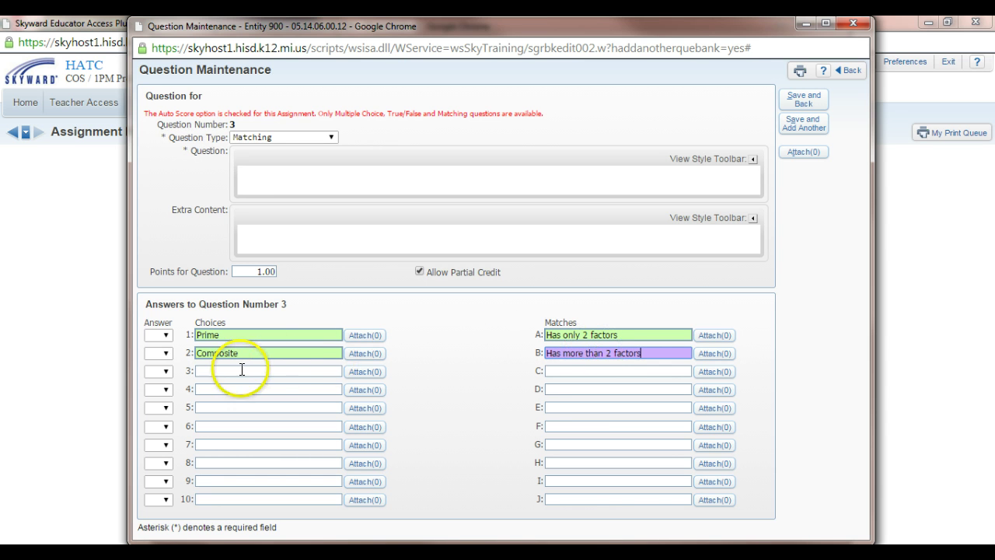
- Assign answer A to the Prime choice and answer B to the Composite choice
left_click(166, 337)
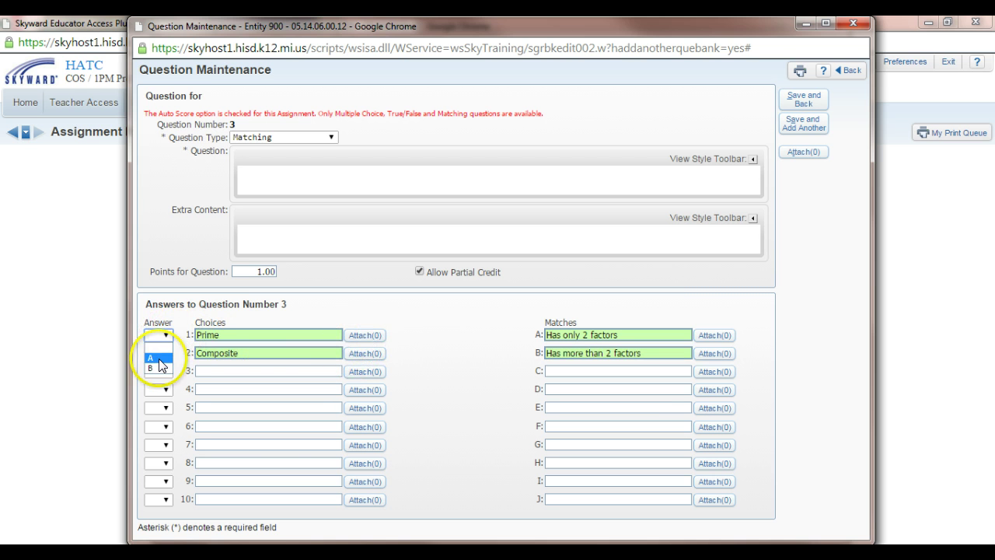
left_click(159, 358)
left_click(165, 353)
left_click(165, 388)
left_click(162, 354)
left_click(164, 376)
left_click(164, 353)
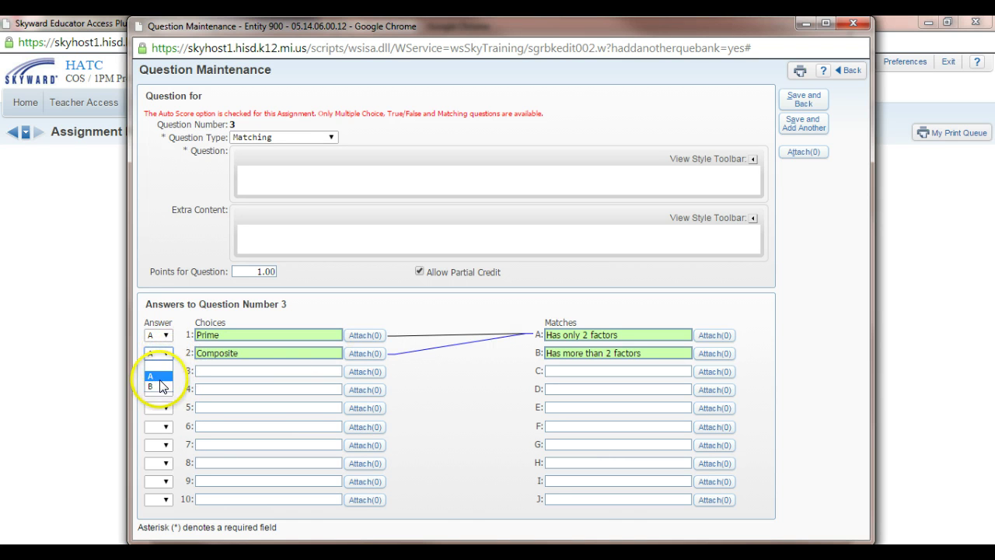
left_click(160, 378)
left_click(159, 355)
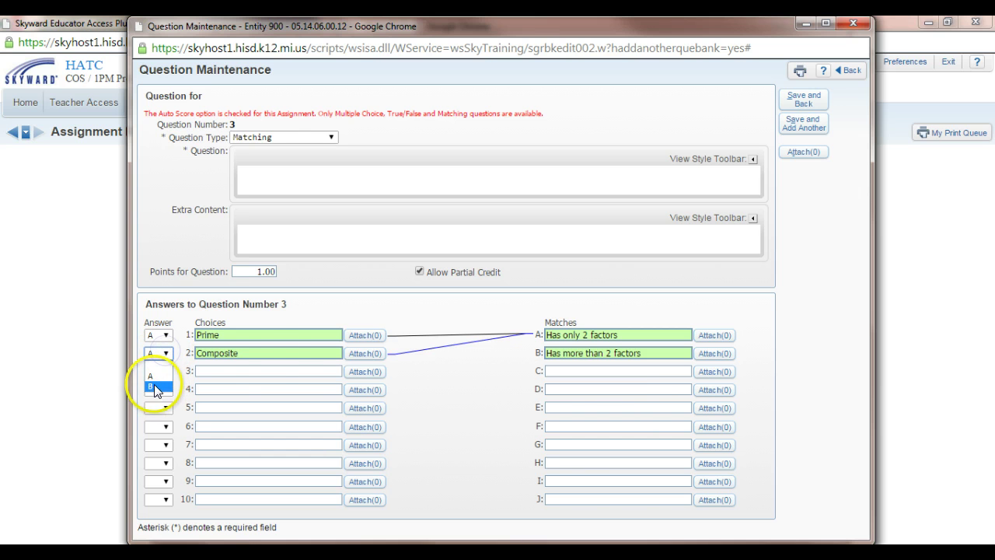
left_click(156, 387)
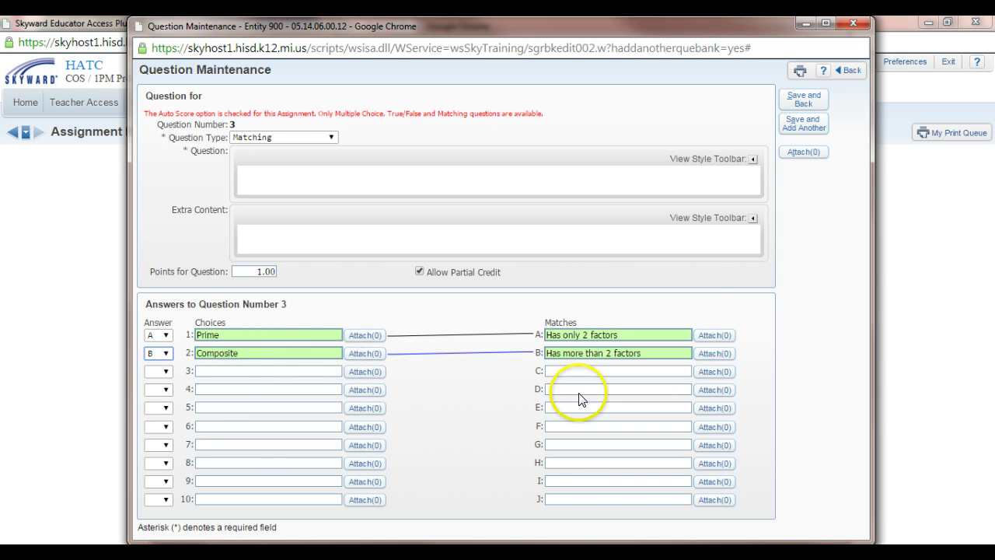
- Enter "Match the vocab words." as the matching question's text, then save it and return to the online assignment setup
left_click(803, 100)
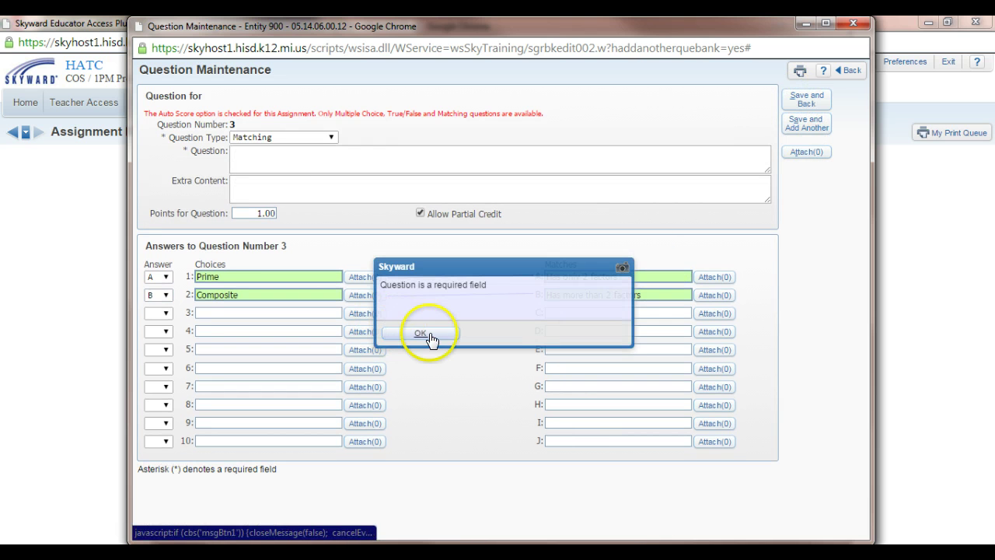
left_click(426, 335)
left_click(339, 161)
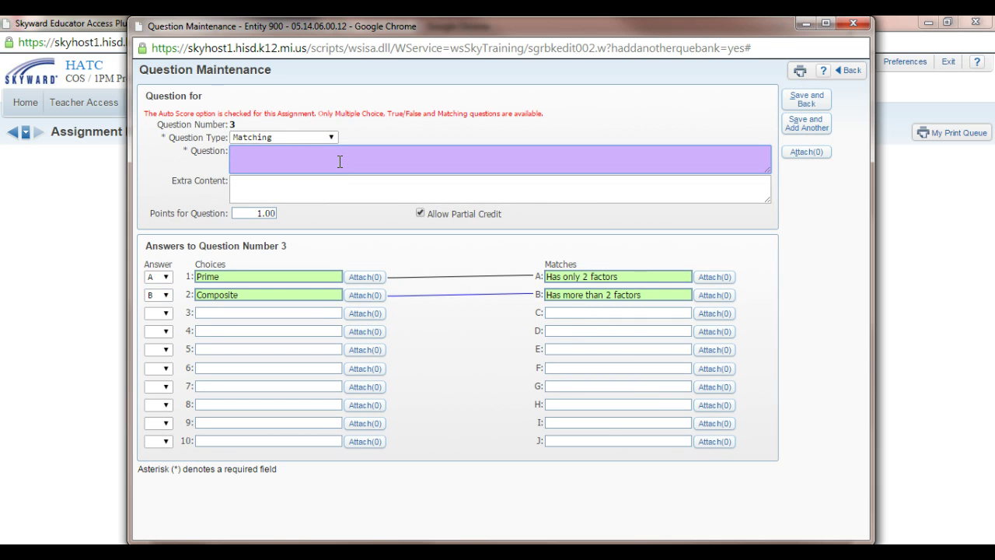
type("Match the vocab words.")
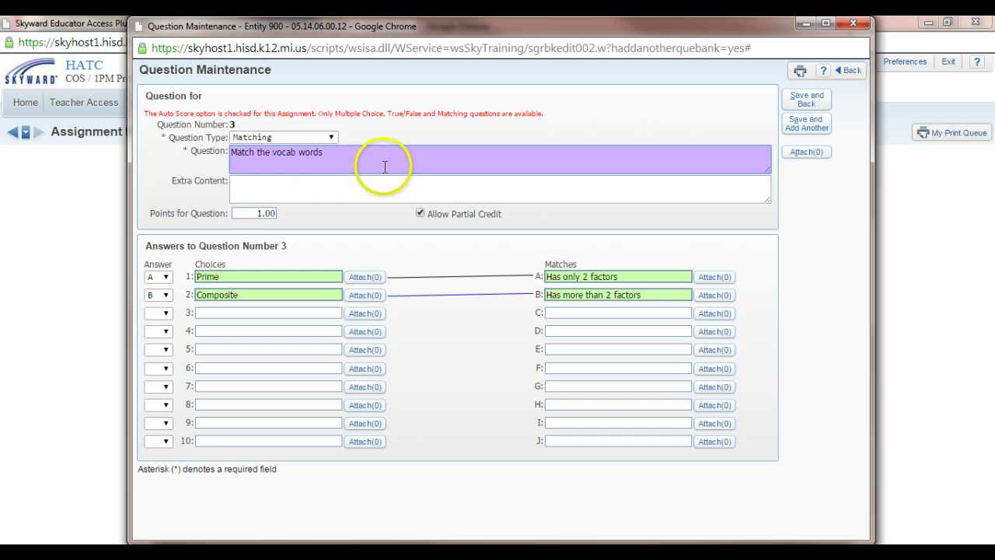
left_click(805, 98)
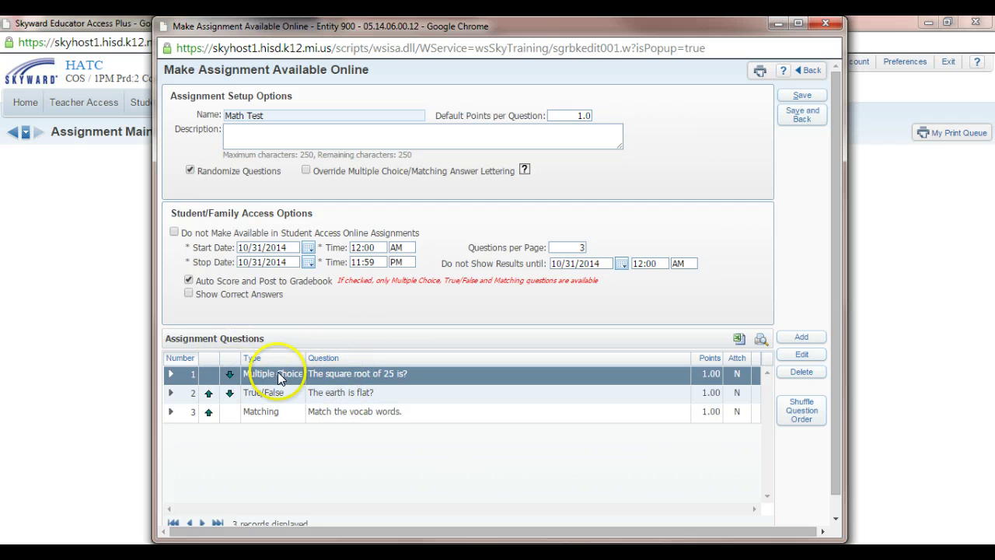
- Move the multiple-choice question down to second place, then save the online setup and return to the assignment
left_click(230, 374)
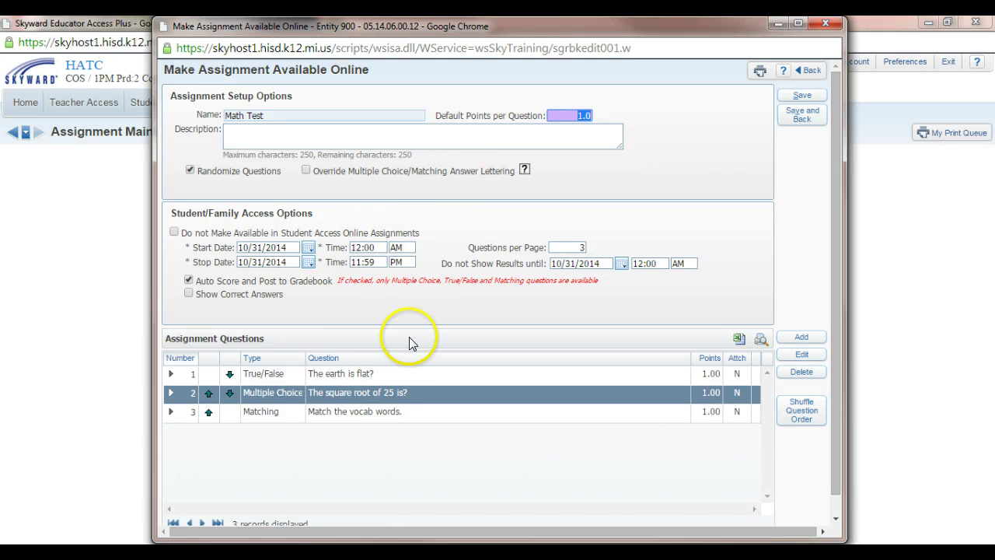
left_click(800, 96)
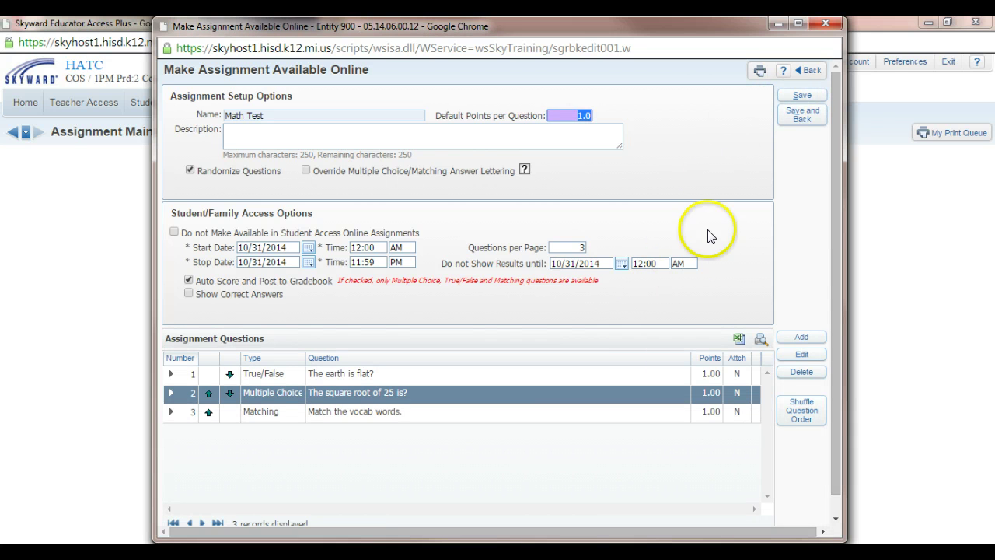
left_click(800, 114)
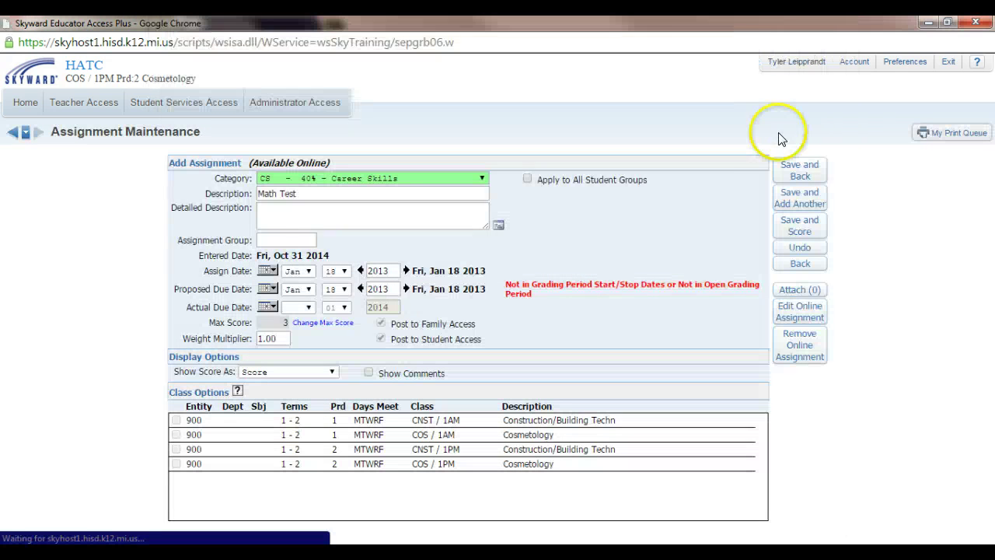